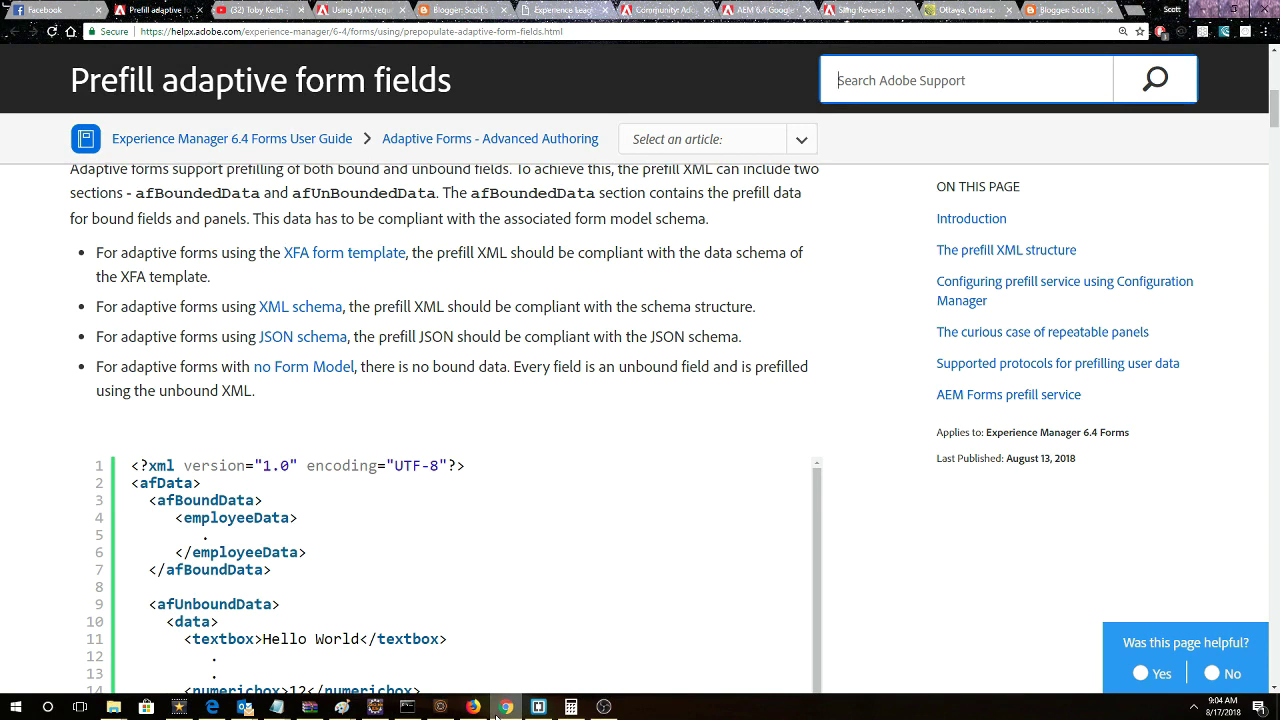
Highlight the 'no Form Model' bullet in the notes, then clear the highlight.
{"action": "double_click", "coordinate": [97, 369]}
{"action": "left_click_drag", "start_coordinate": [155, 373], "coordinate": [254, 398]}
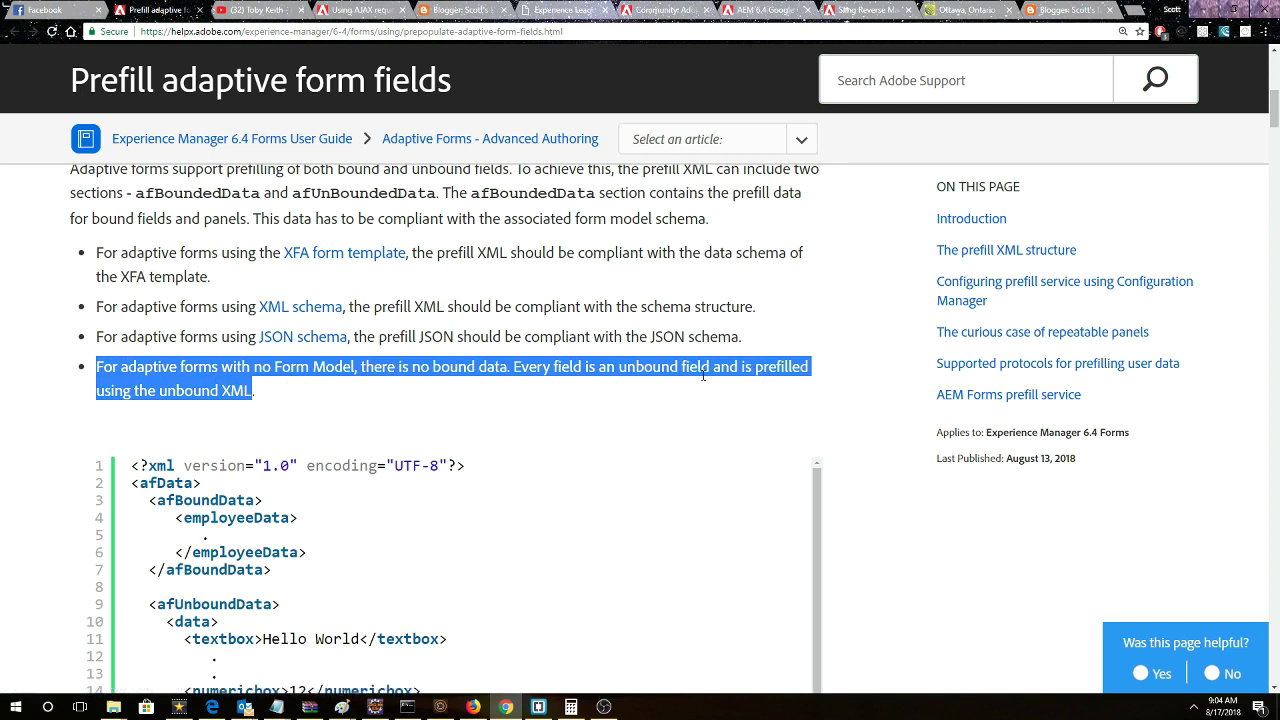
{"action": "left_click", "coordinate": [182, 406]}
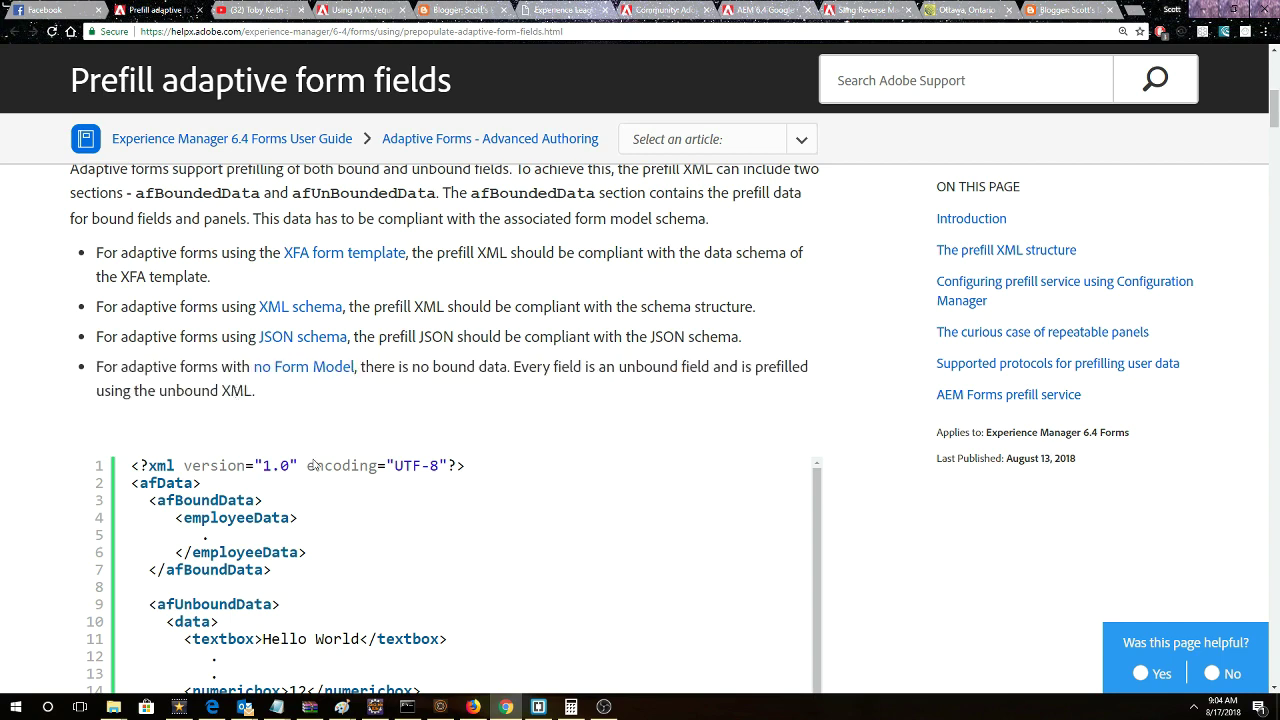
Review the afUnboundData, data and customer_ID tags in form.xml in Brackets.
{"action": "left_click", "coordinate": [538, 706]}
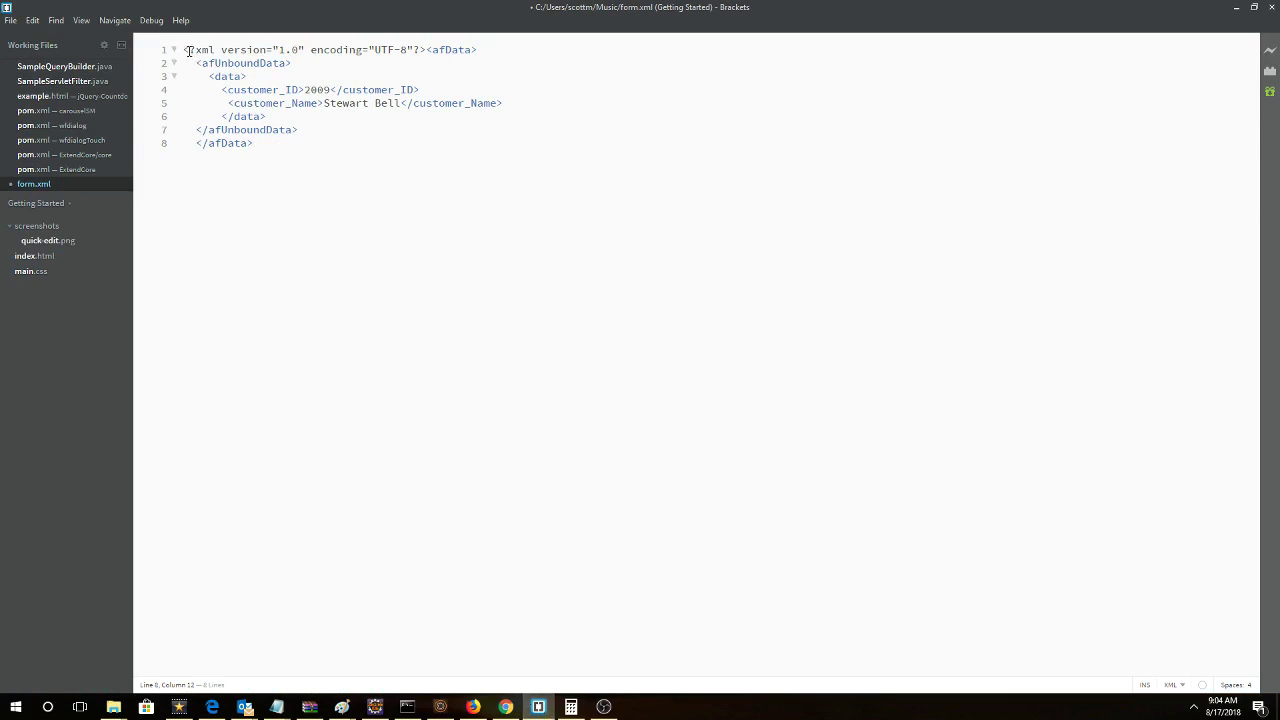
{"action": "left_click_drag", "start_coordinate": [197, 63], "coordinate": [292, 64]}
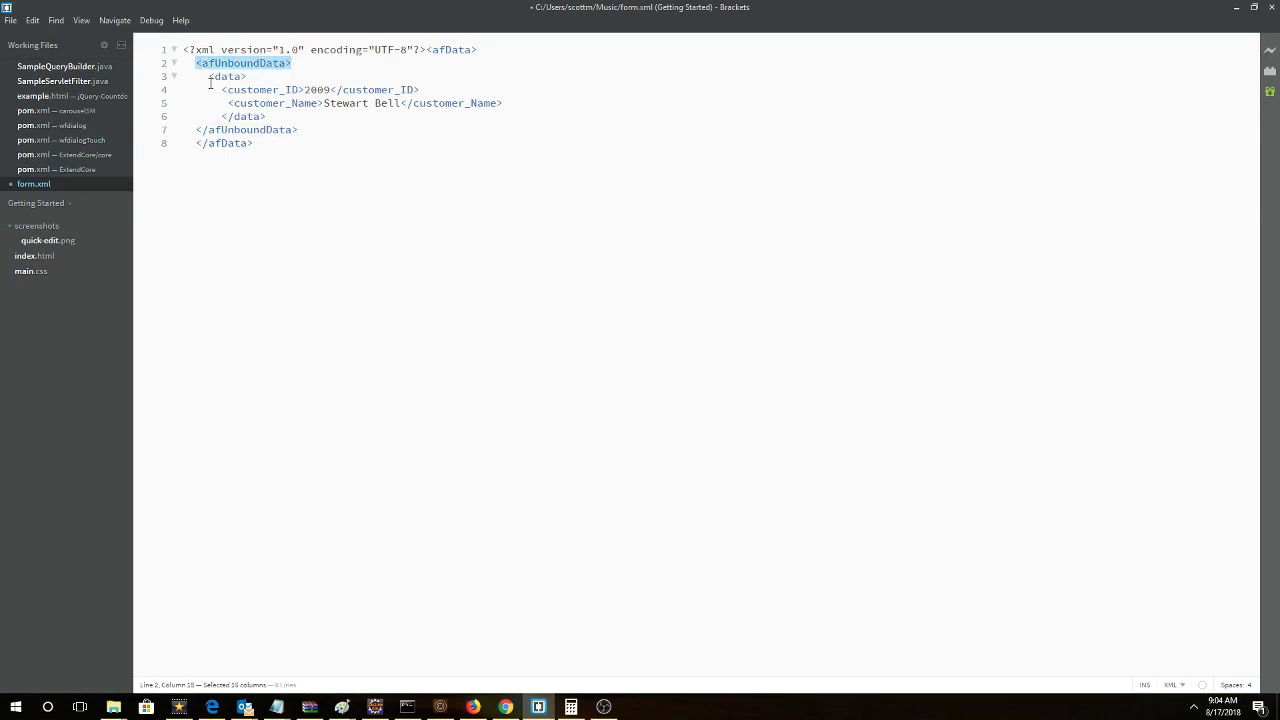
{"action": "left_click_drag", "start_coordinate": [209, 77], "coordinate": [247, 77]}
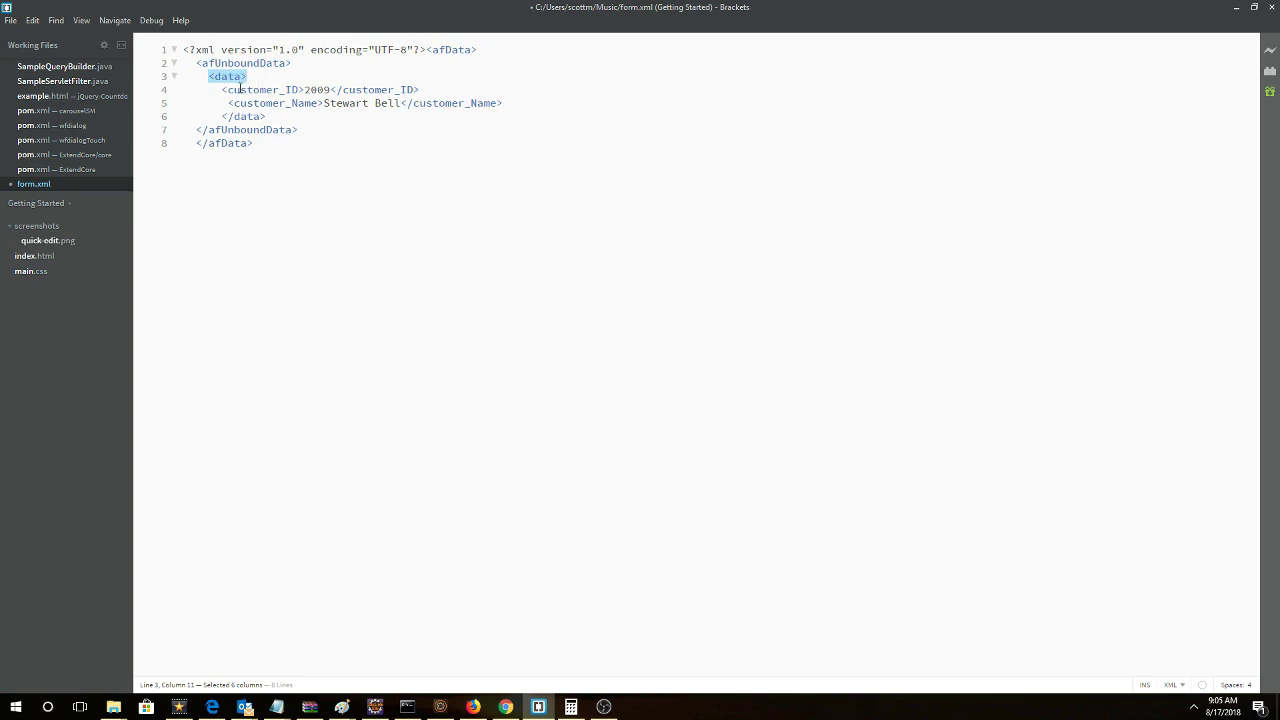
{"action": "left_click_drag", "start_coordinate": [228, 90], "coordinate": [300, 90]}
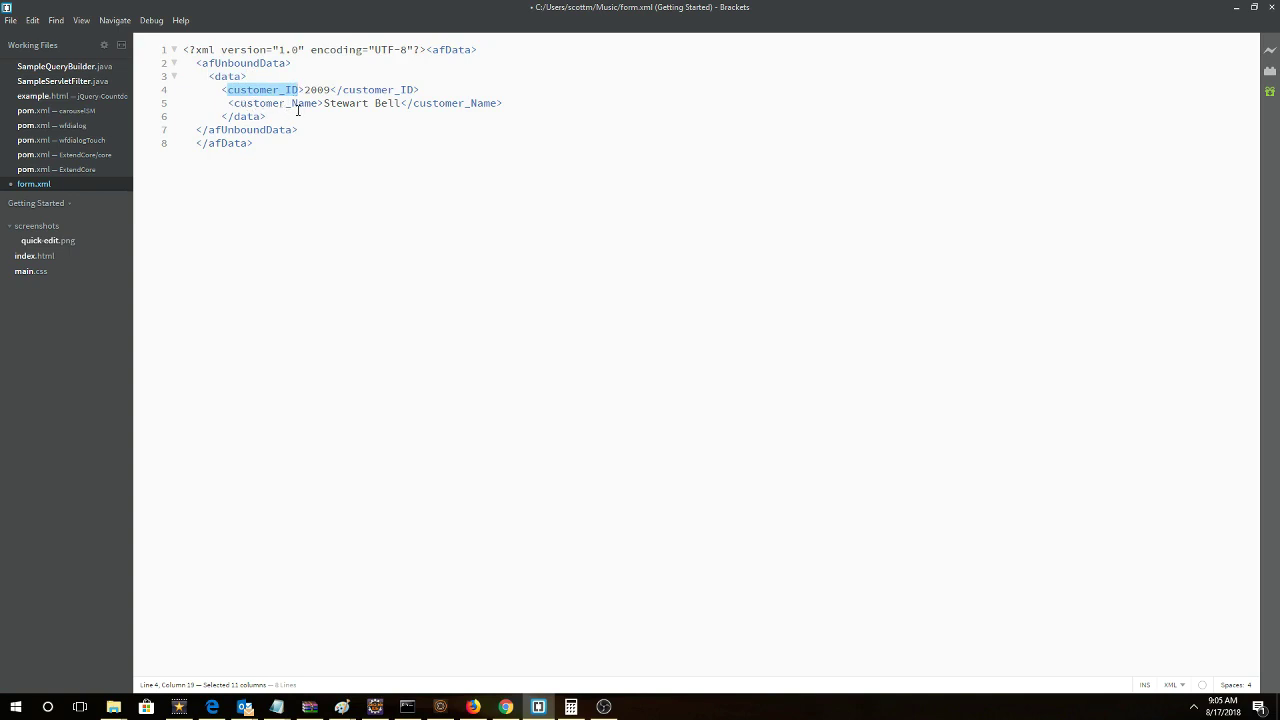
Return to the browser and put the shipping address form editor into Edit mode.
{"action": "left_click", "coordinate": [473, 708]}
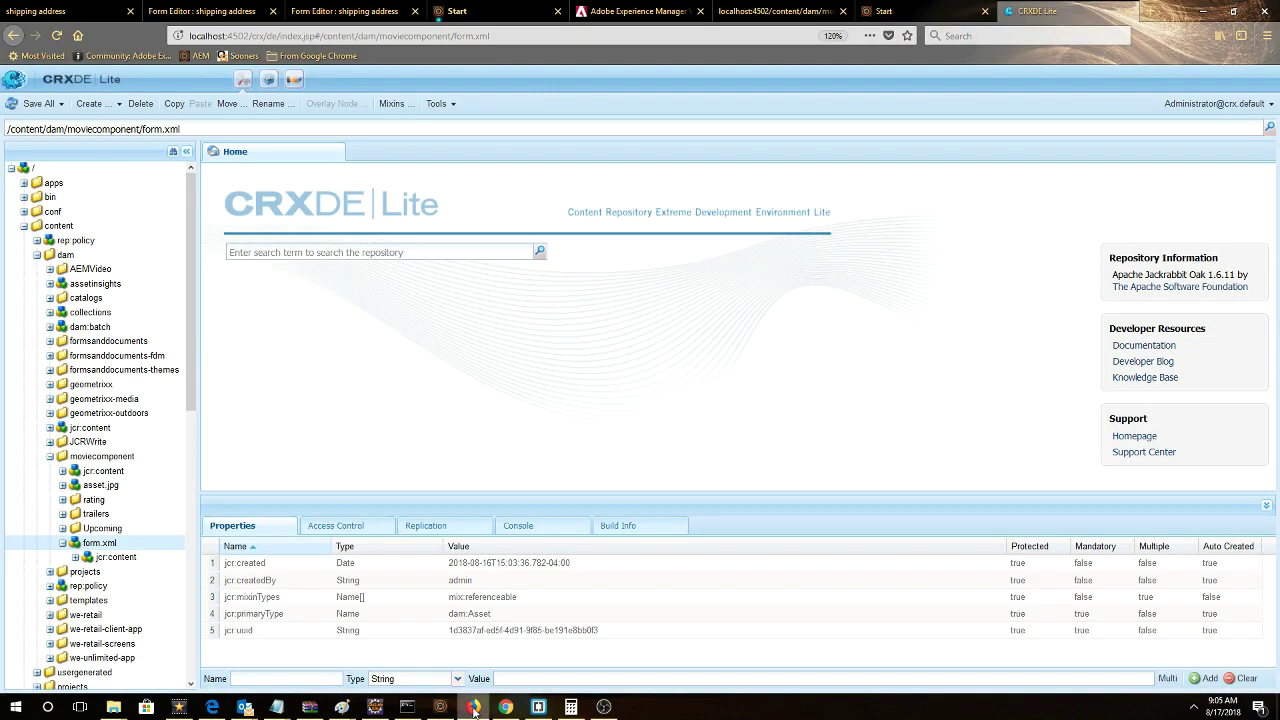
{"action": "left_click", "coordinate": [108, 17]}
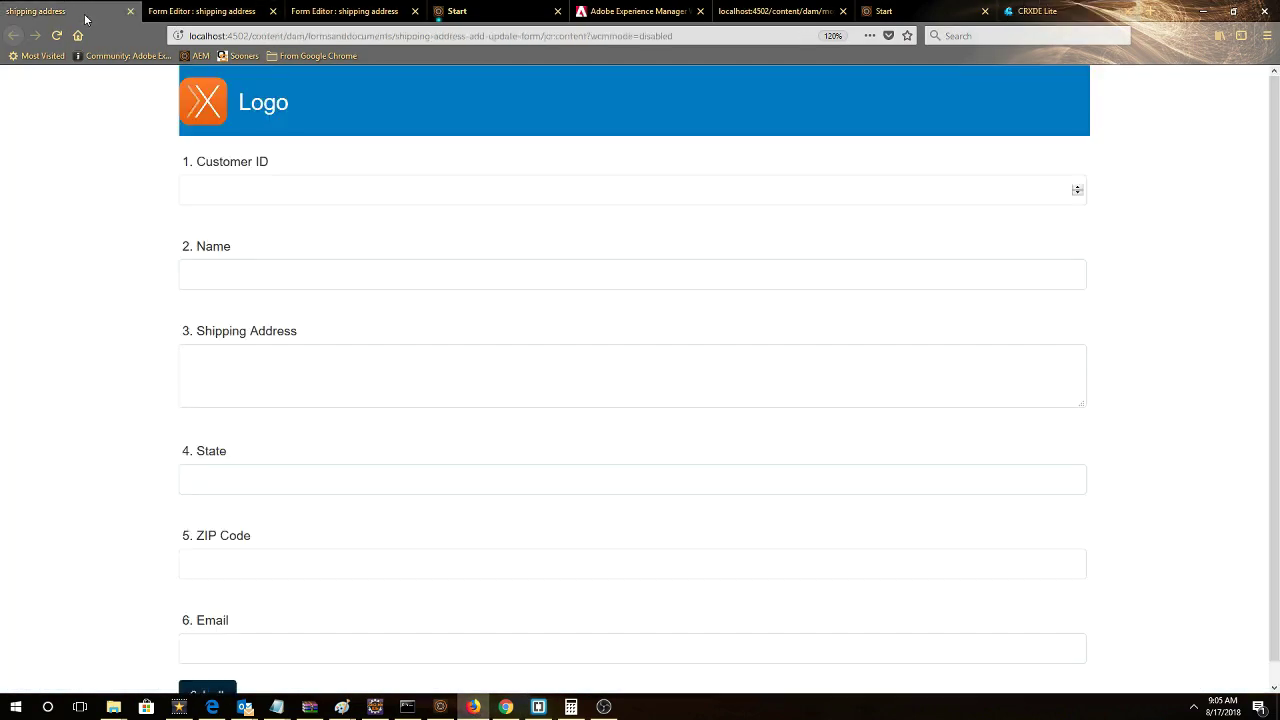
{"action": "left_click", "coordinate": [200, 12]}
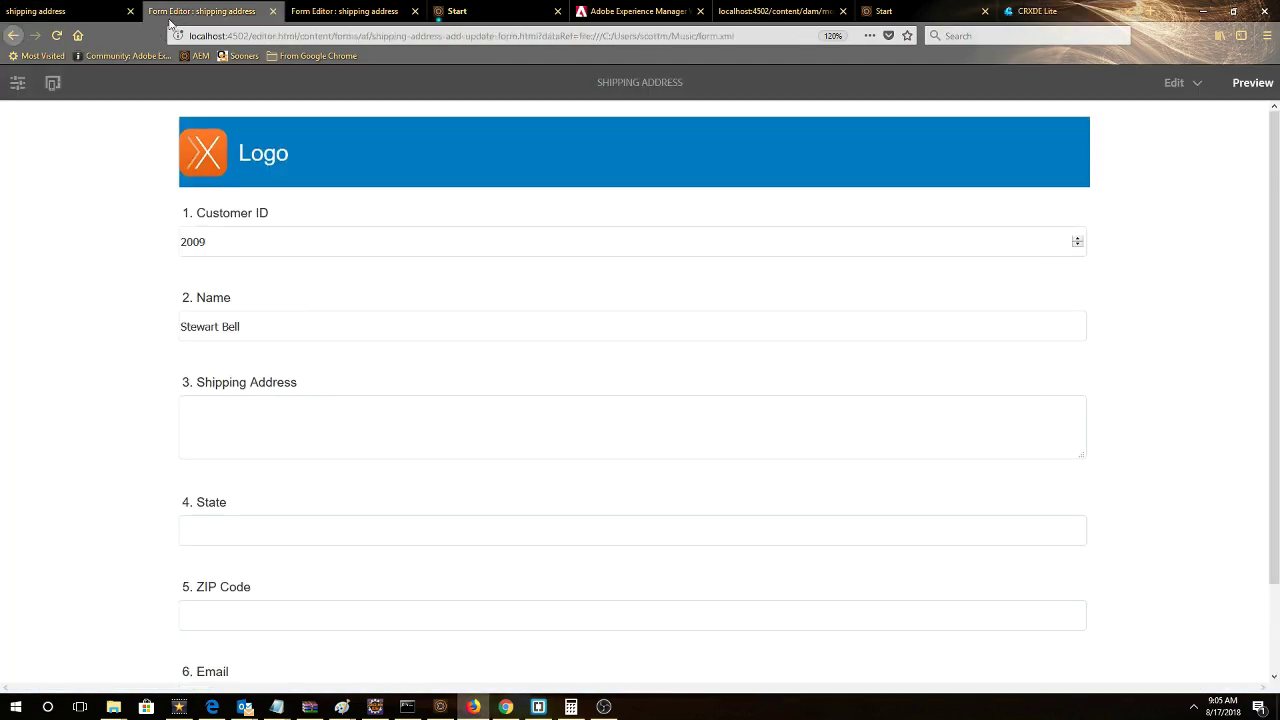
{"action": "left_click", "coordinate": [1174, 82]}
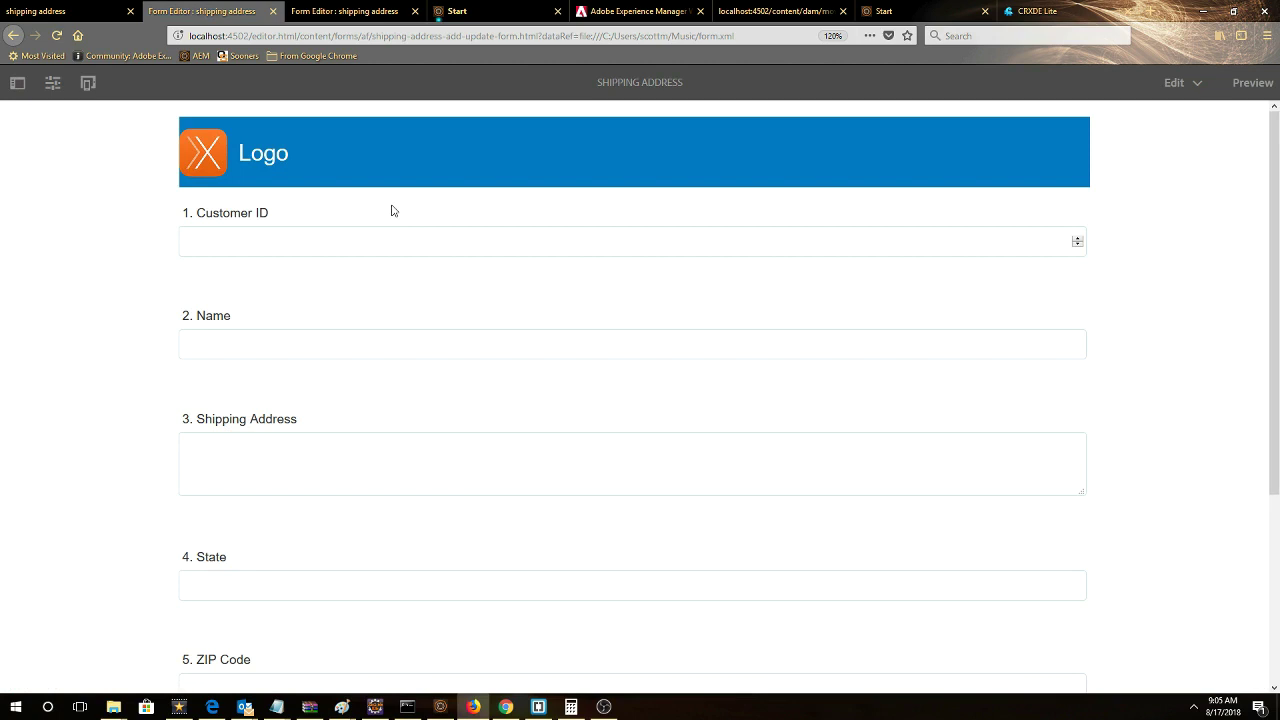
Check the Customer ID and Name field properties for element names customer_ID and customer_Name.
{"action": "left_click", "coordinate": [362, 275]}
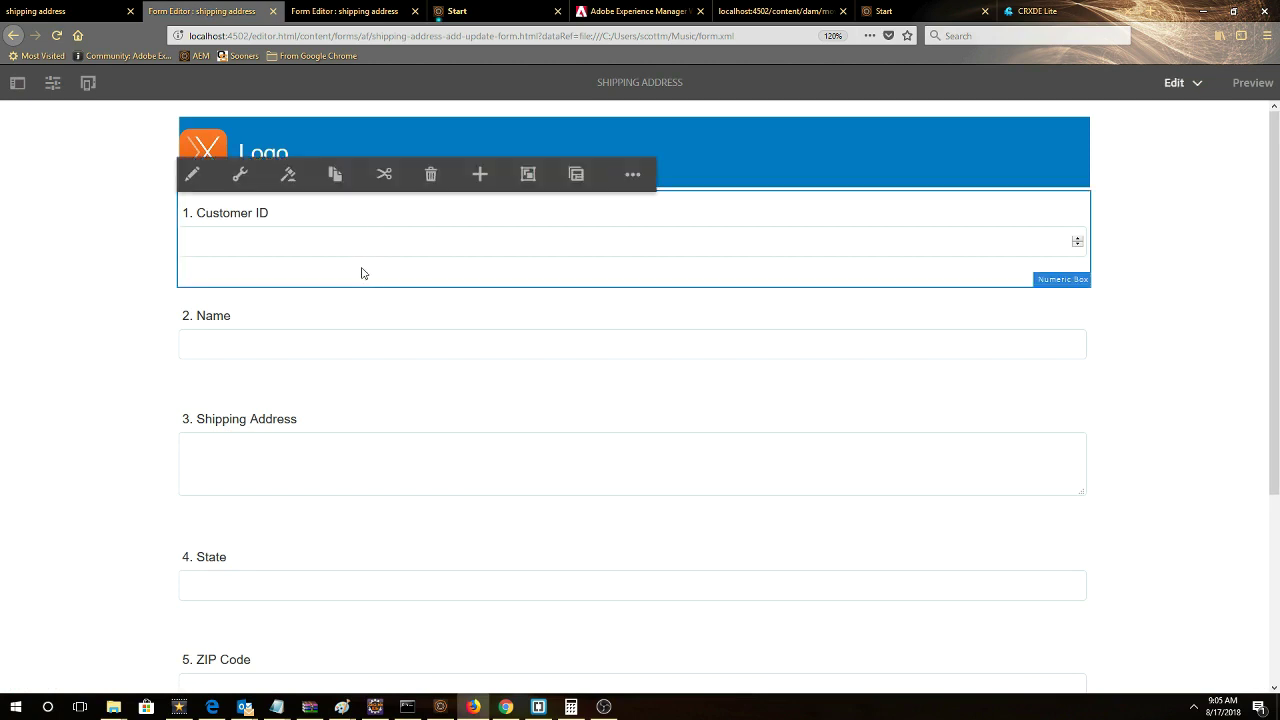
{"action": "left_click", "coordinate": [240, 176]}
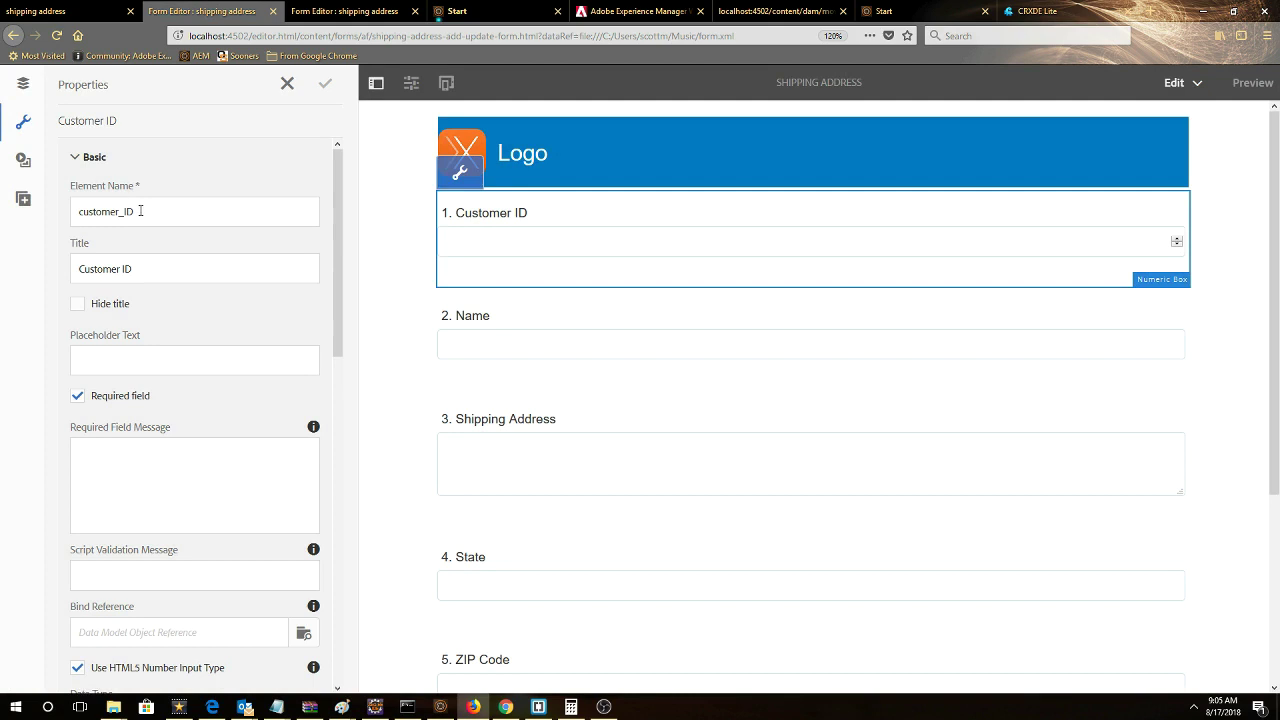
{"action": "left_click", "coordinate": [517, 332]}
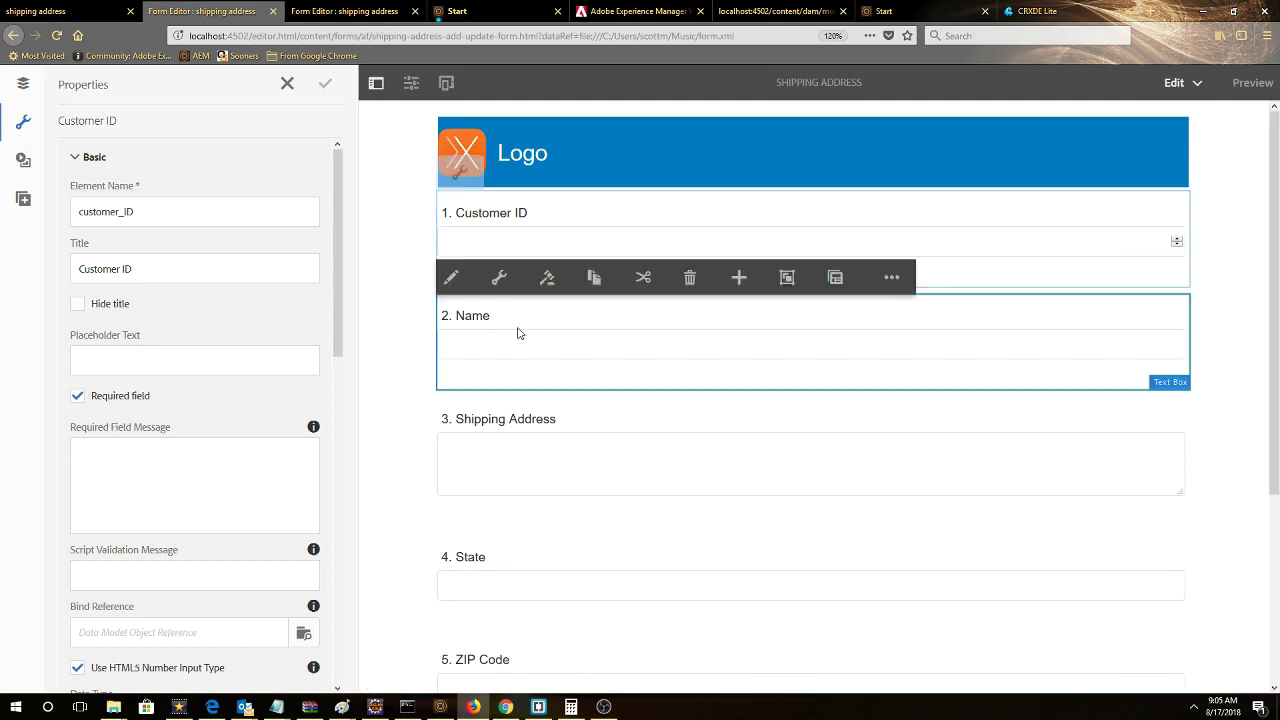
{"action": "left_click", "coordinate": [499, 280]}
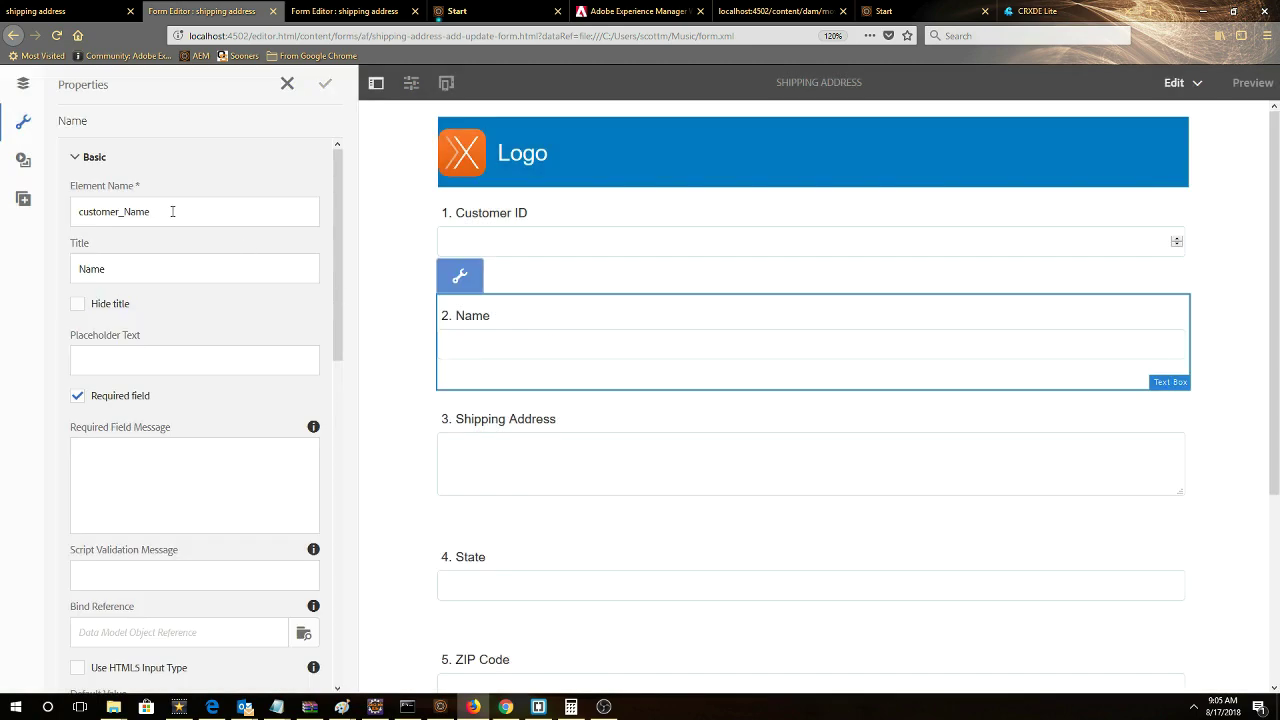
{"action": "left_click", "coordinate": [538, 707]}
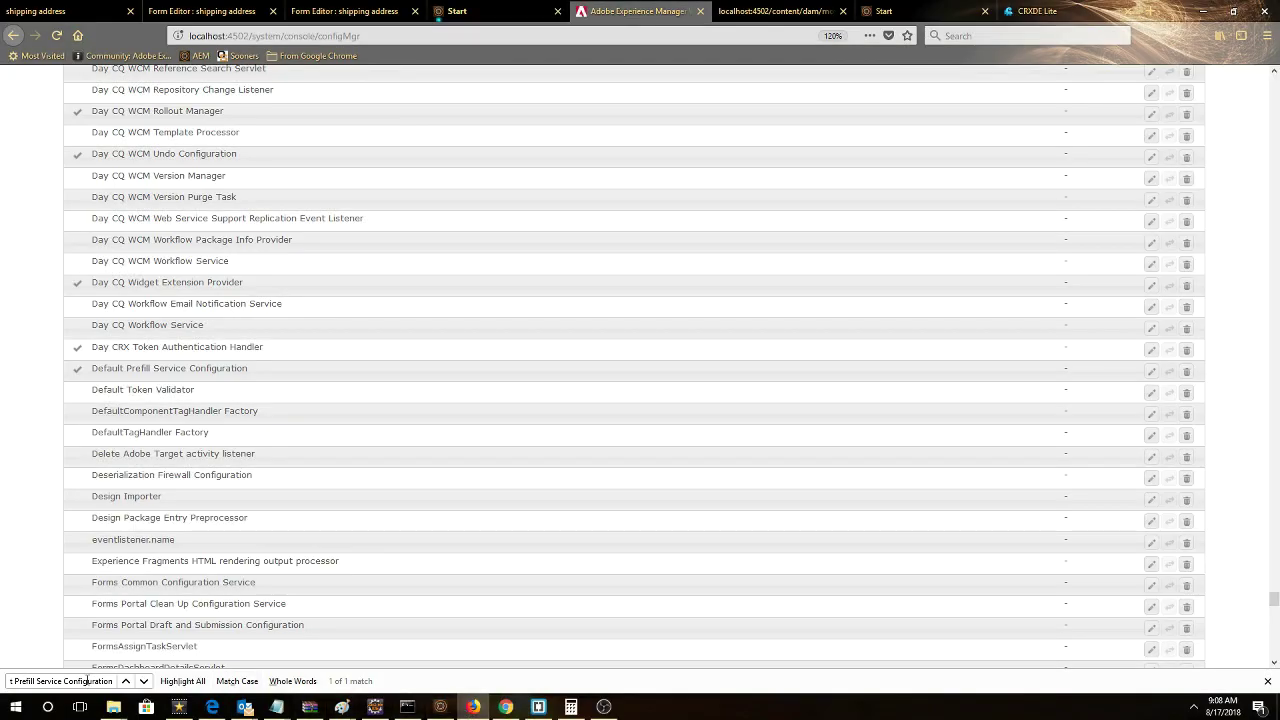
Find 'Prefill Service Configuration' on the configMgr page and edit Default Prefill Service Configuration.
{"action": "left_click", "coordinate": [87, 681]}
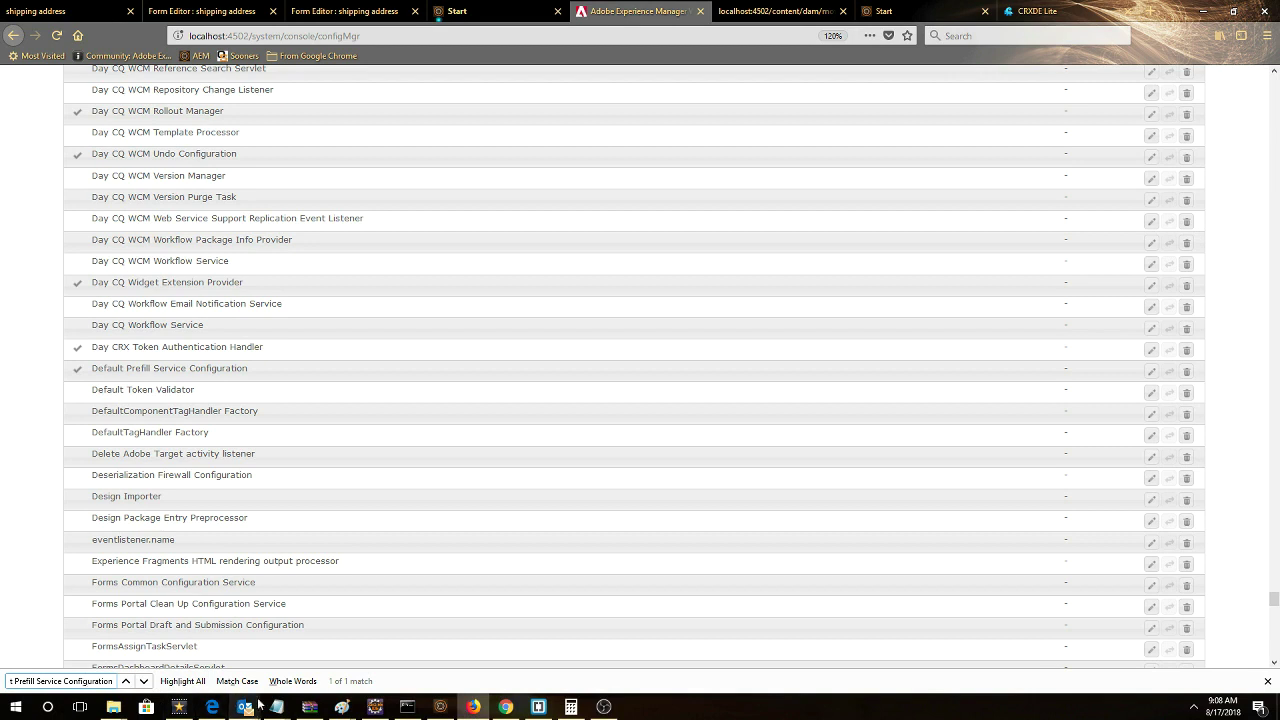
{"action": "key", "text": "Return"}
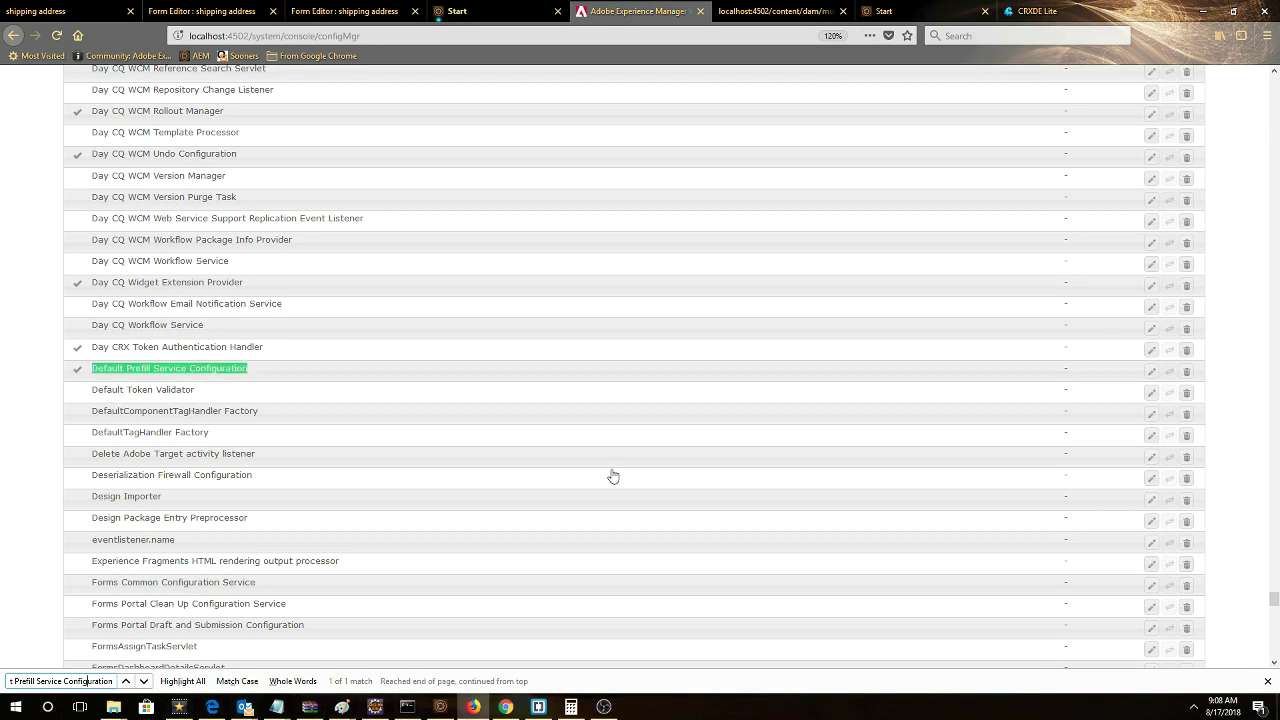
{"action": "left_click", "coordinate": [1152, 373]}
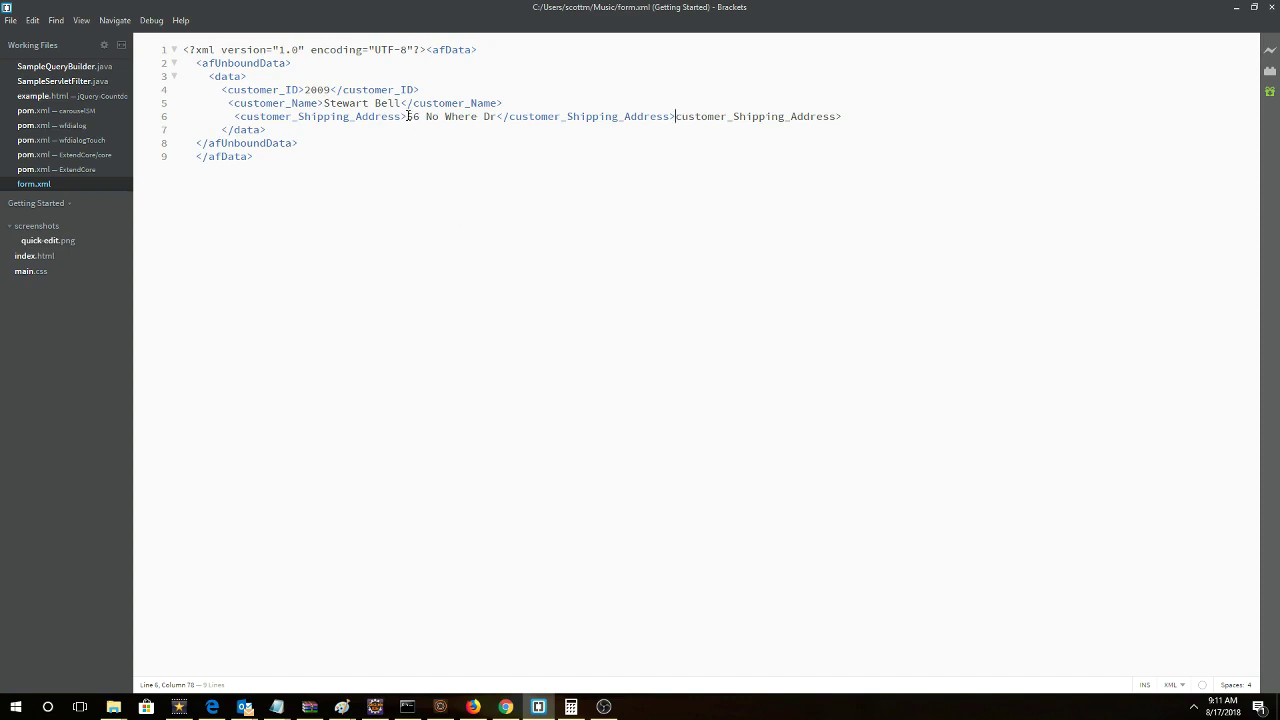
Select the shipping address value 56 No Where Dr and save form.xml.
{"action": "left_click_drag", "start_coordinate": [406, 116], "coordinate": [494, 118]}
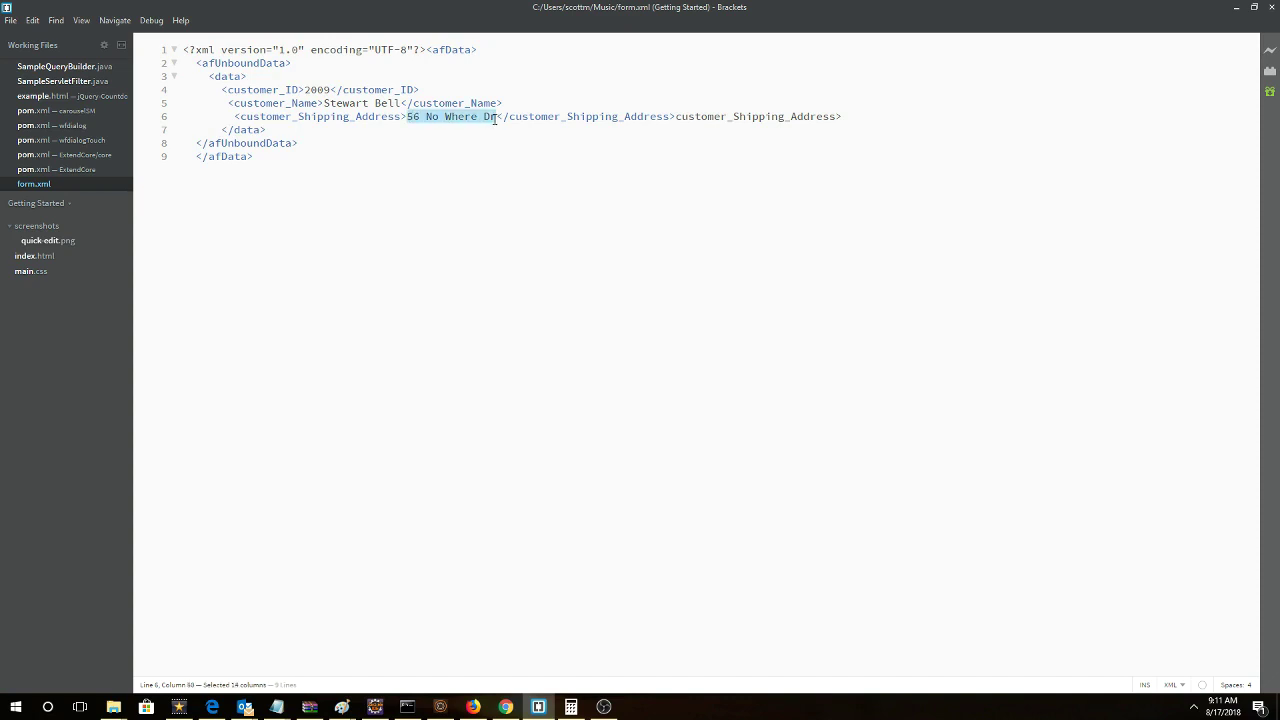
{"action": "left_click", "coordinate": [11, 21]}
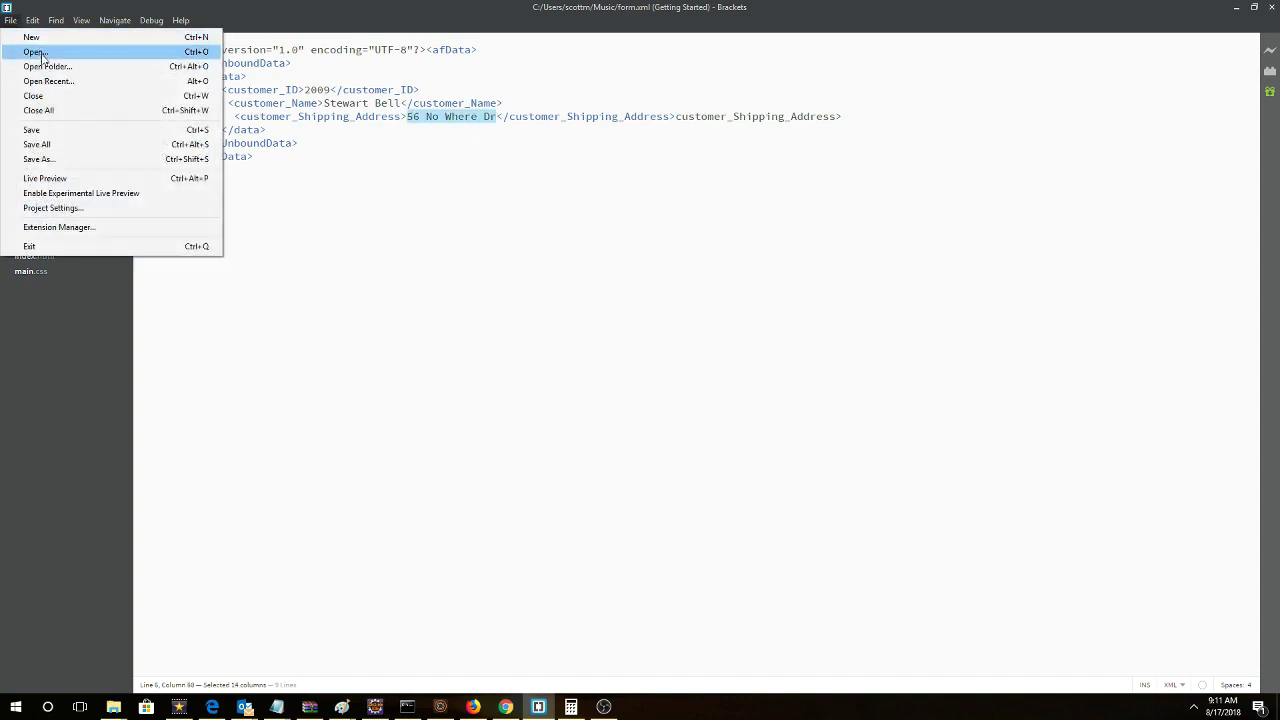
{"action": "left_click", "coordinate": [80, 130]}
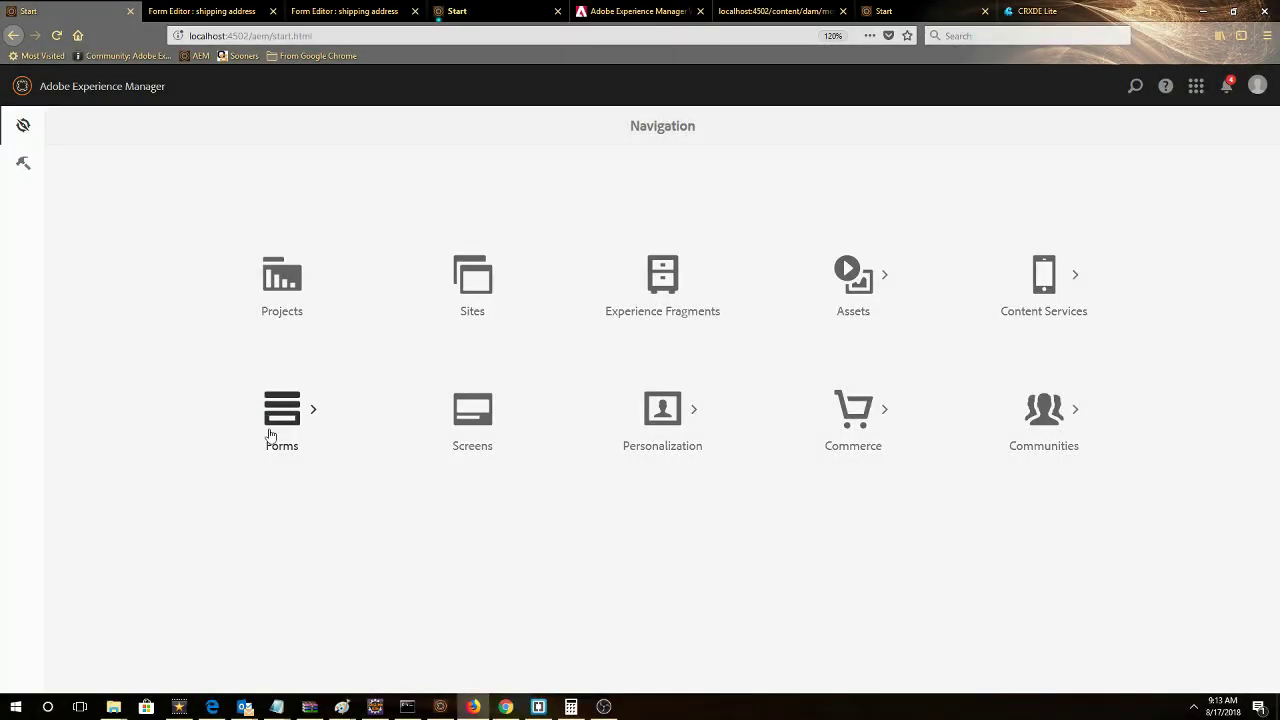
Go to Forms & Documents and select the shipping address form.
{"action": "left_click", "coordinate": [279, 426]}
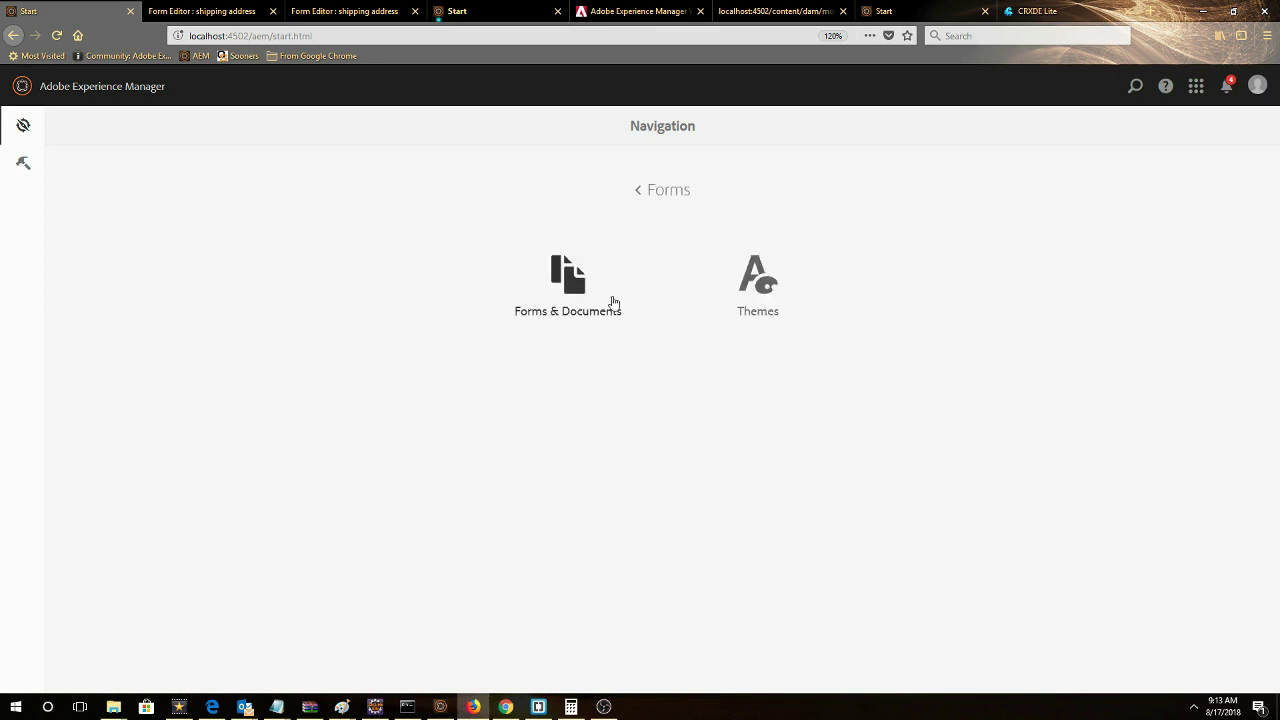
{"action": "left_click", "coordinate": [583, 287]}
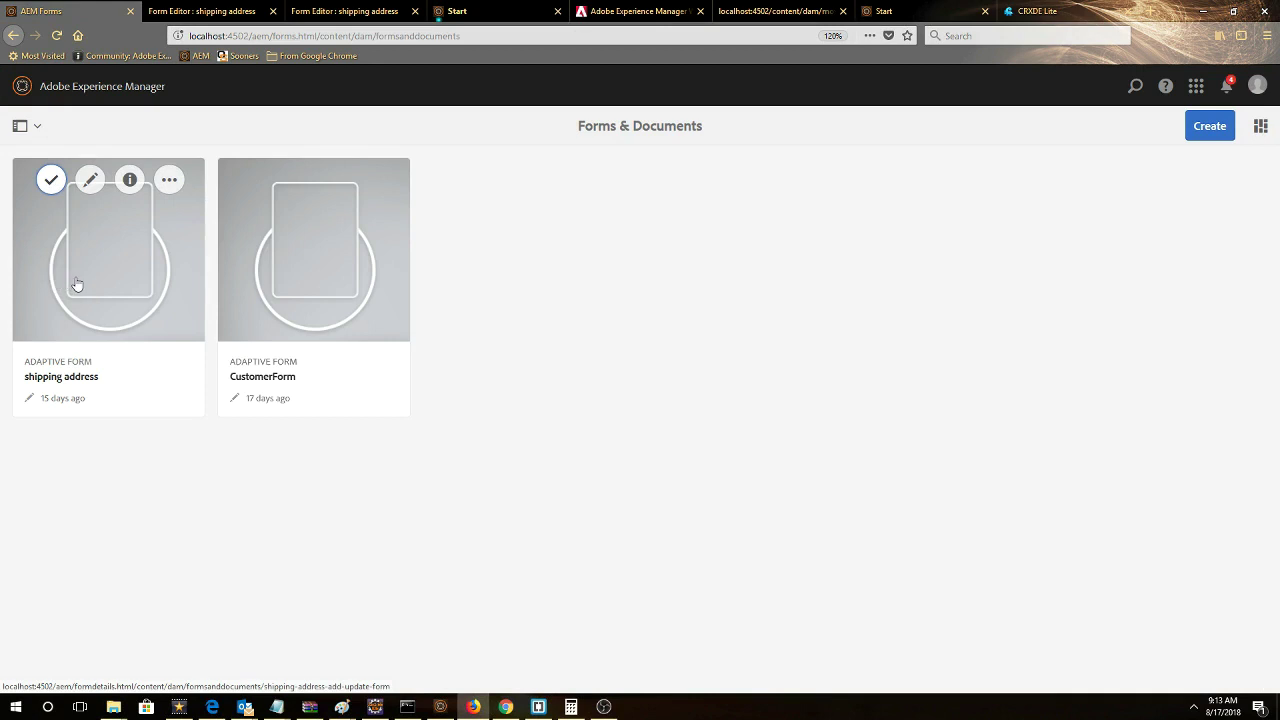
{"action": "left_click", "coordinate": [51, 181]}
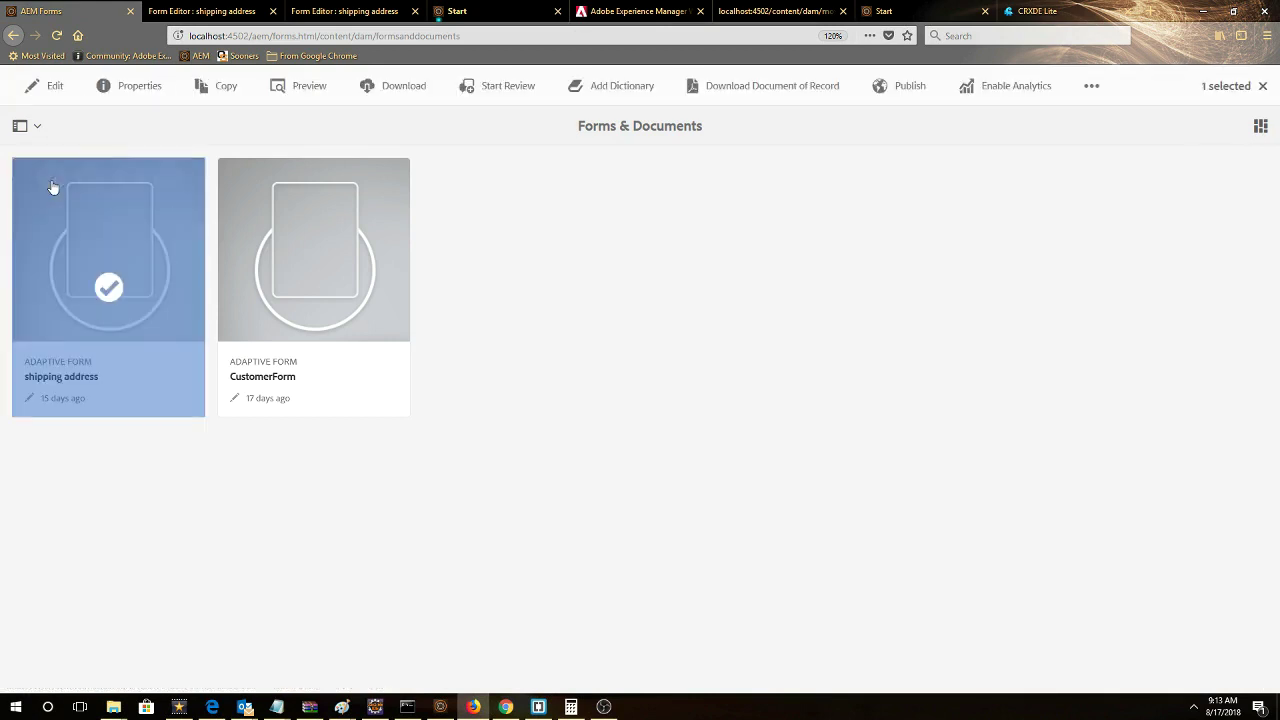
Preview the form with data, using form.xml as the data file.
{"action": "left_click", "coordinate": [309, 89]}
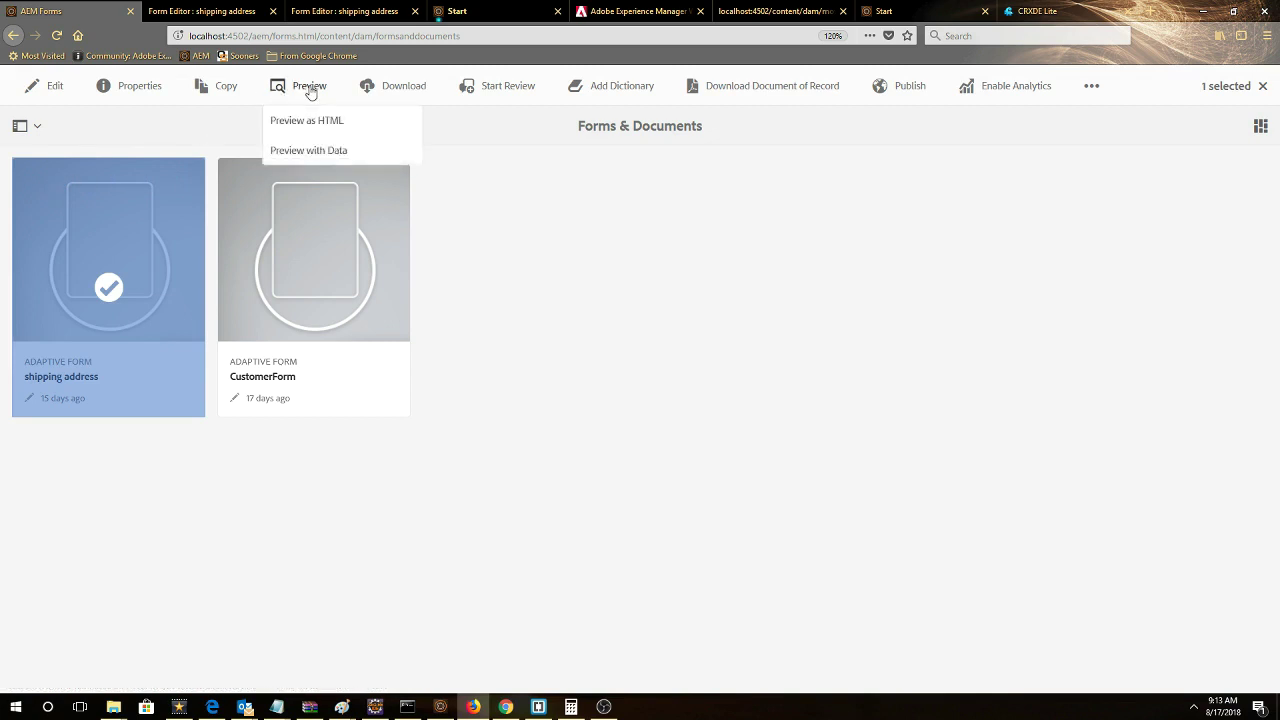
{"action": "left_click", "coordinate": [317, 154]}
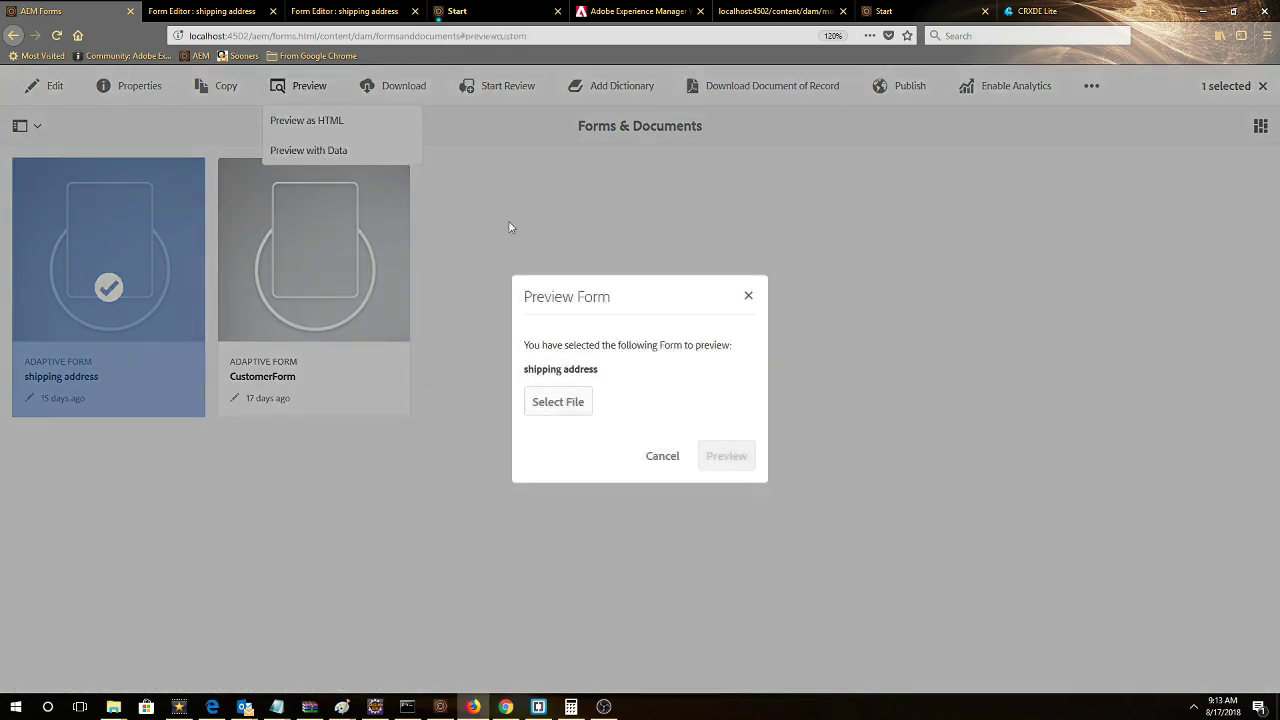
{"action": "left_click", "coordinate": [577, 408]}
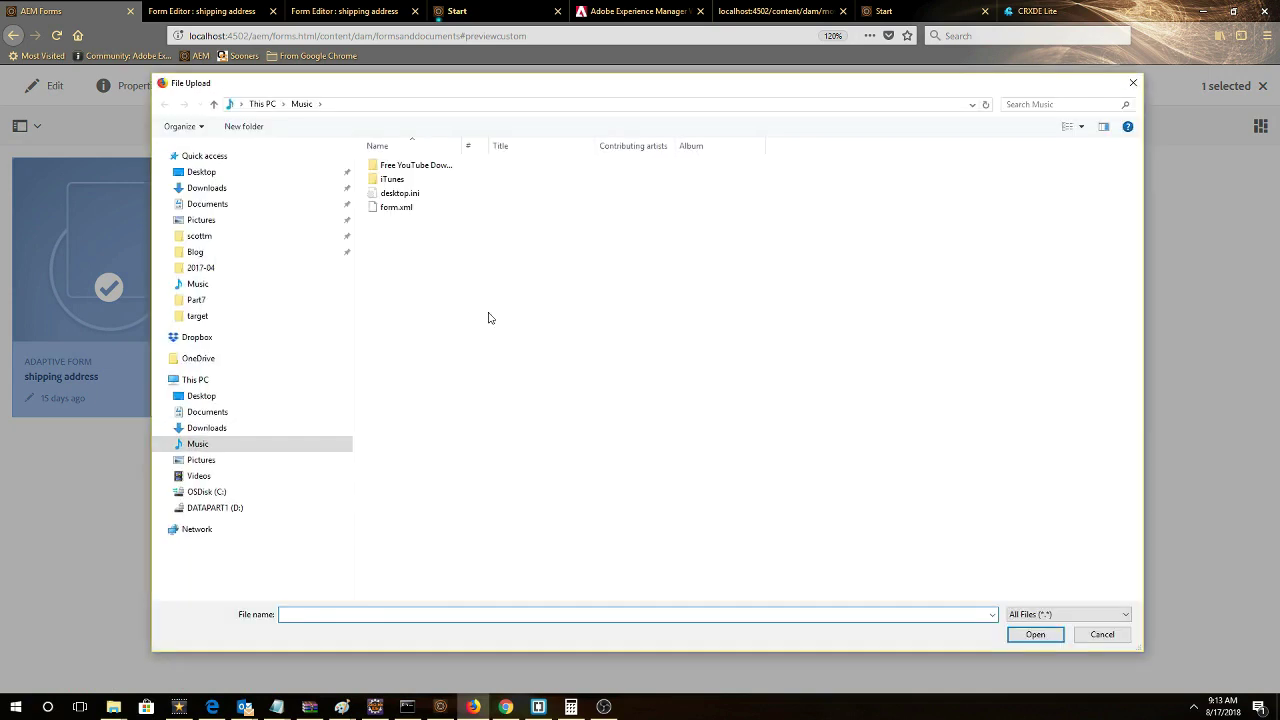
{"action": "left_click", "coordinate": [394, 209]}
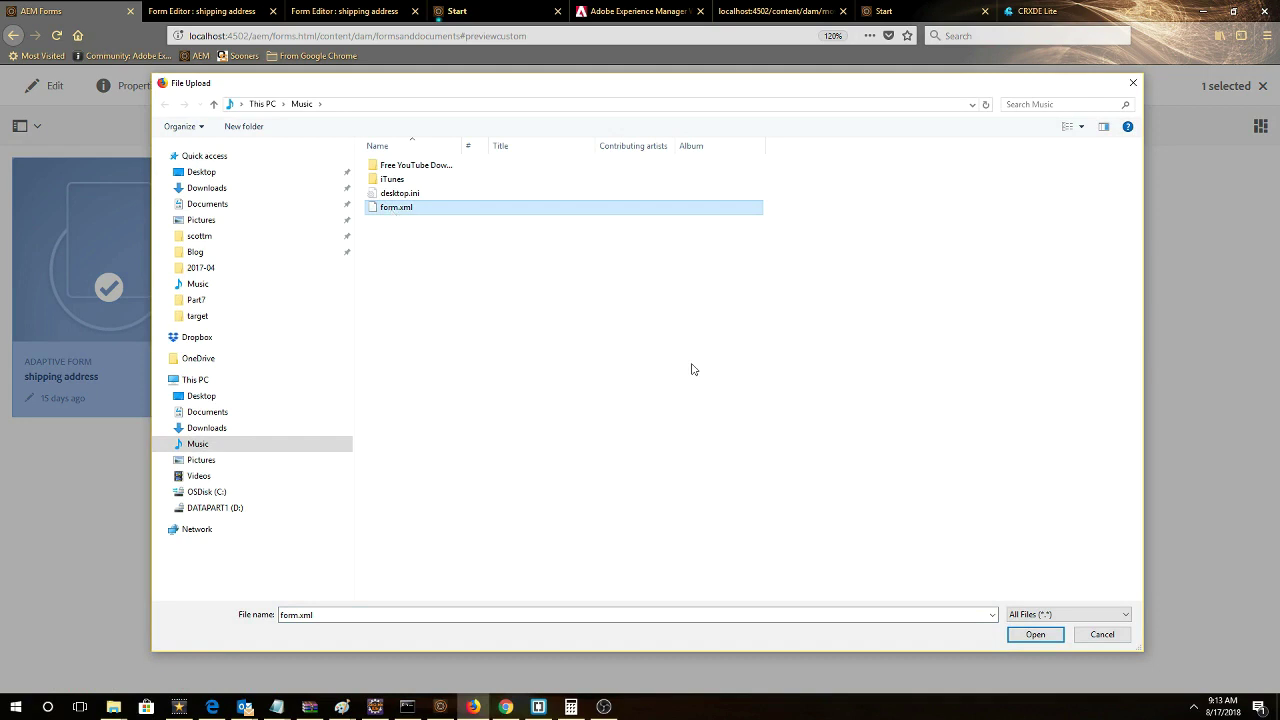
{"action": "left_click", "coordinate": [1018, 626]}
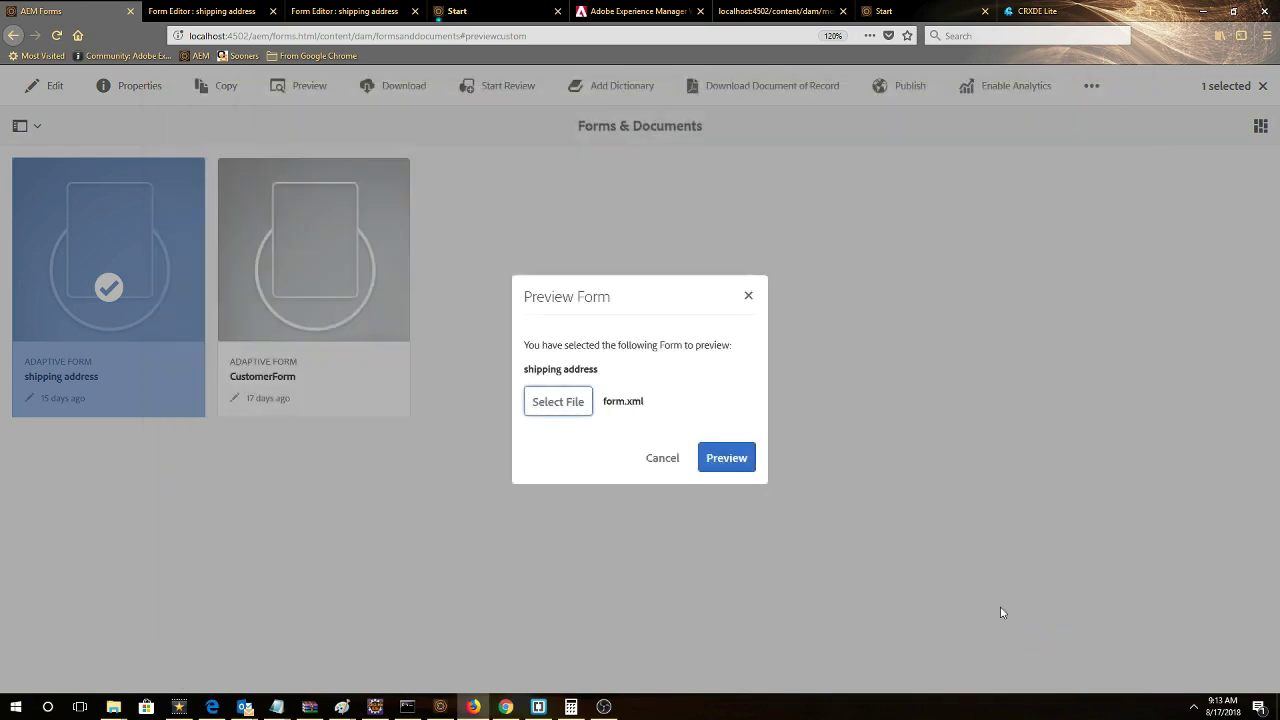
{"action": "left_click", "coordinate": [728, 460]}
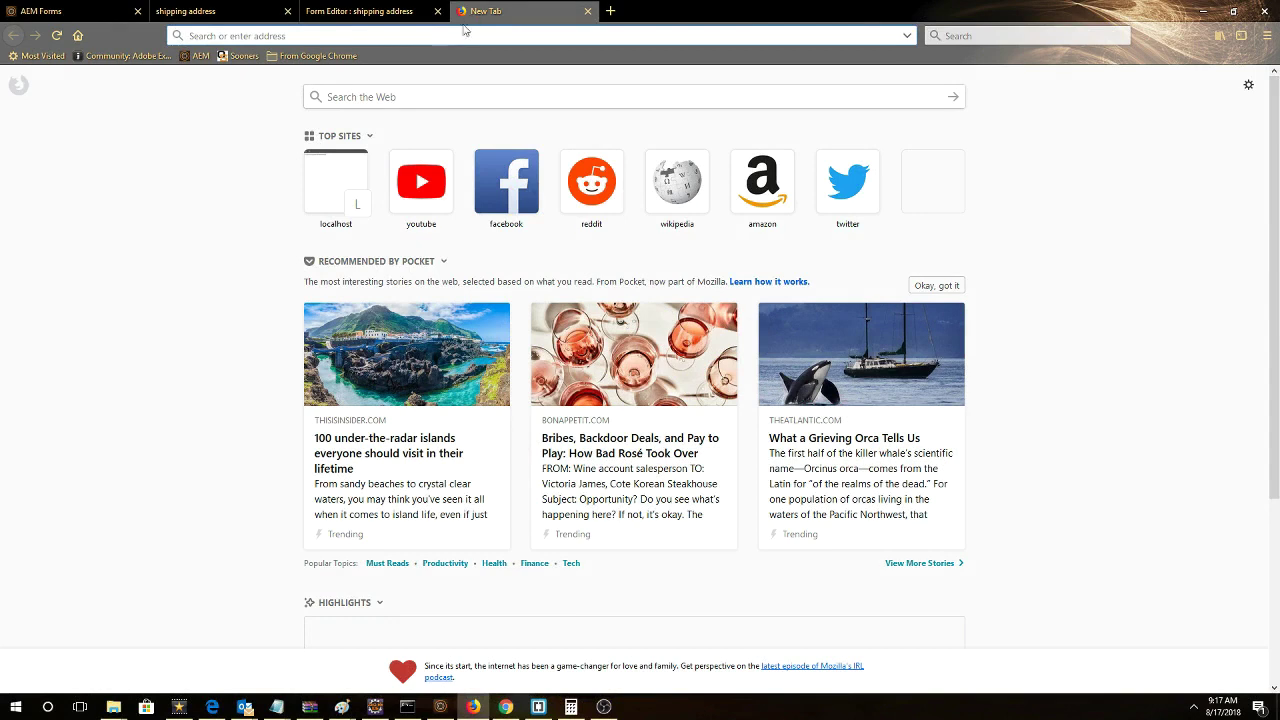
Paste the editor URL with ?dataRef=file:///…/Music/form.xml into the new tab and edit the address.
{"action": "type", "text": "http://localhost:4502/editor.html/content/forms/af/shipping-address-add-update-form.html?dataRef=file:///C:/Users/scottm/Music/form.xml"}
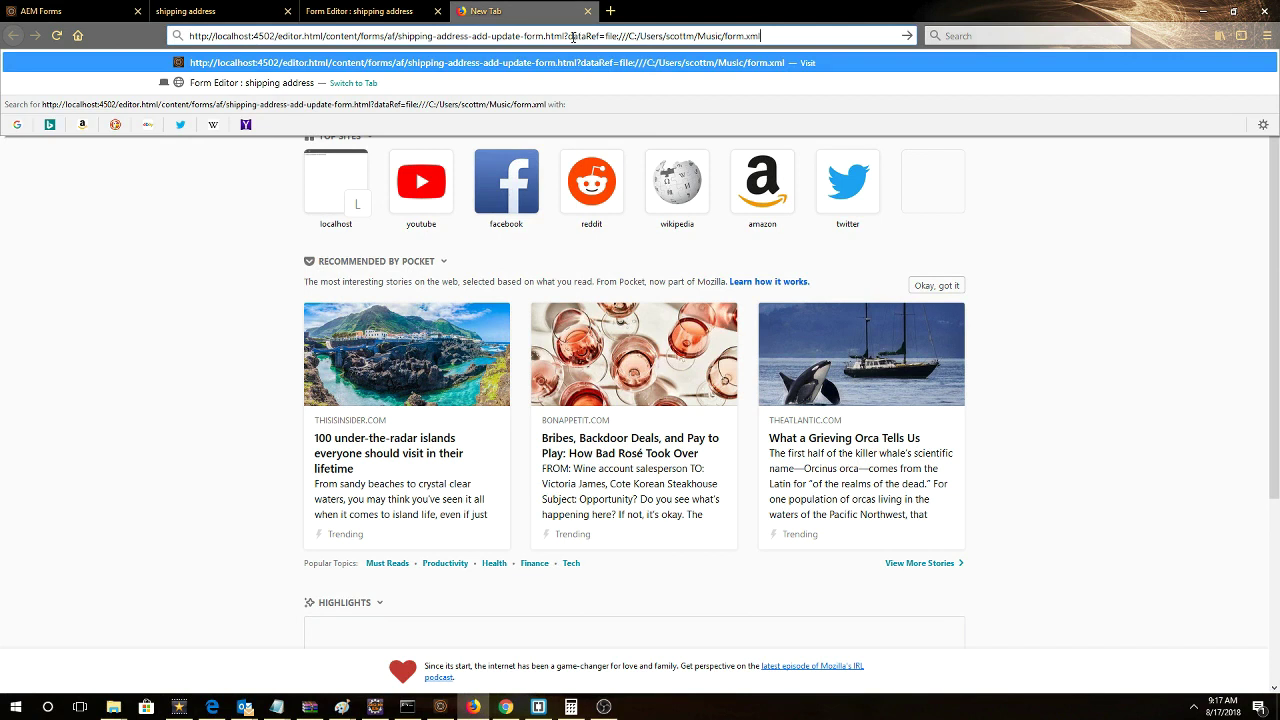
{"action": "double_click", "coordinate": [573, 36]}
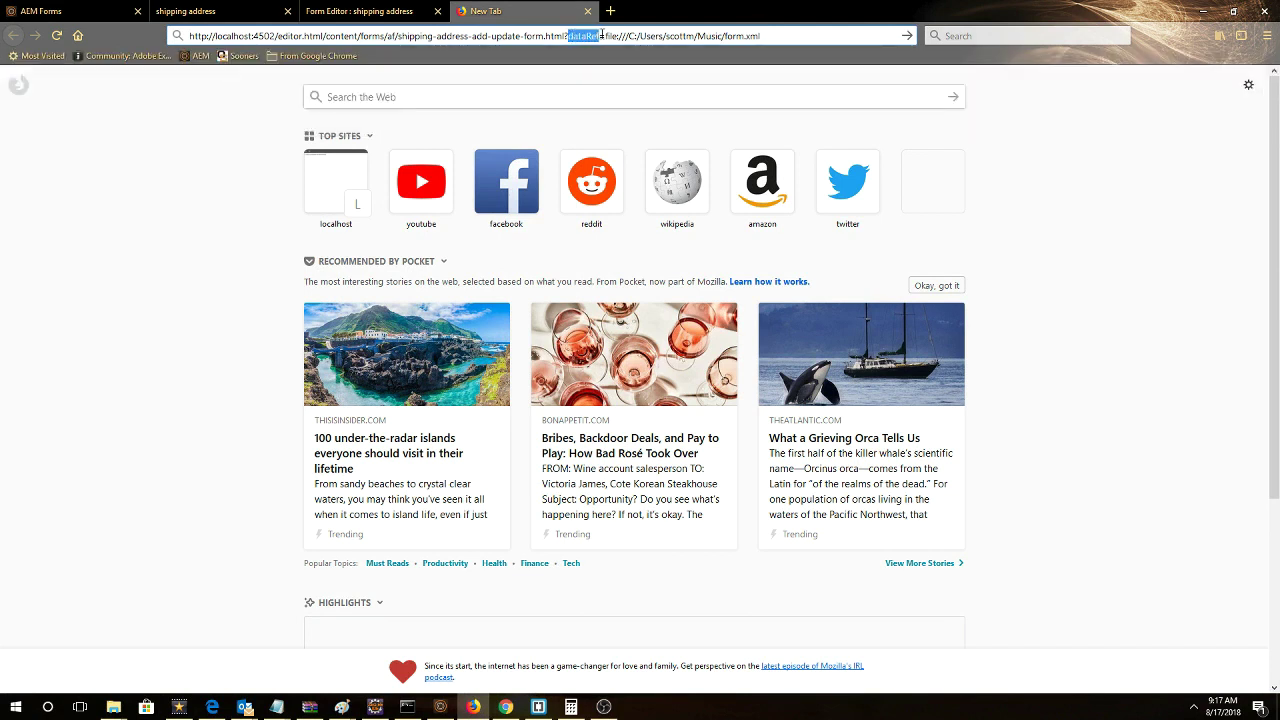
{"action": "left_click_drag", "start_coordinate": [189, 36], "coordinate": [565, 37]}
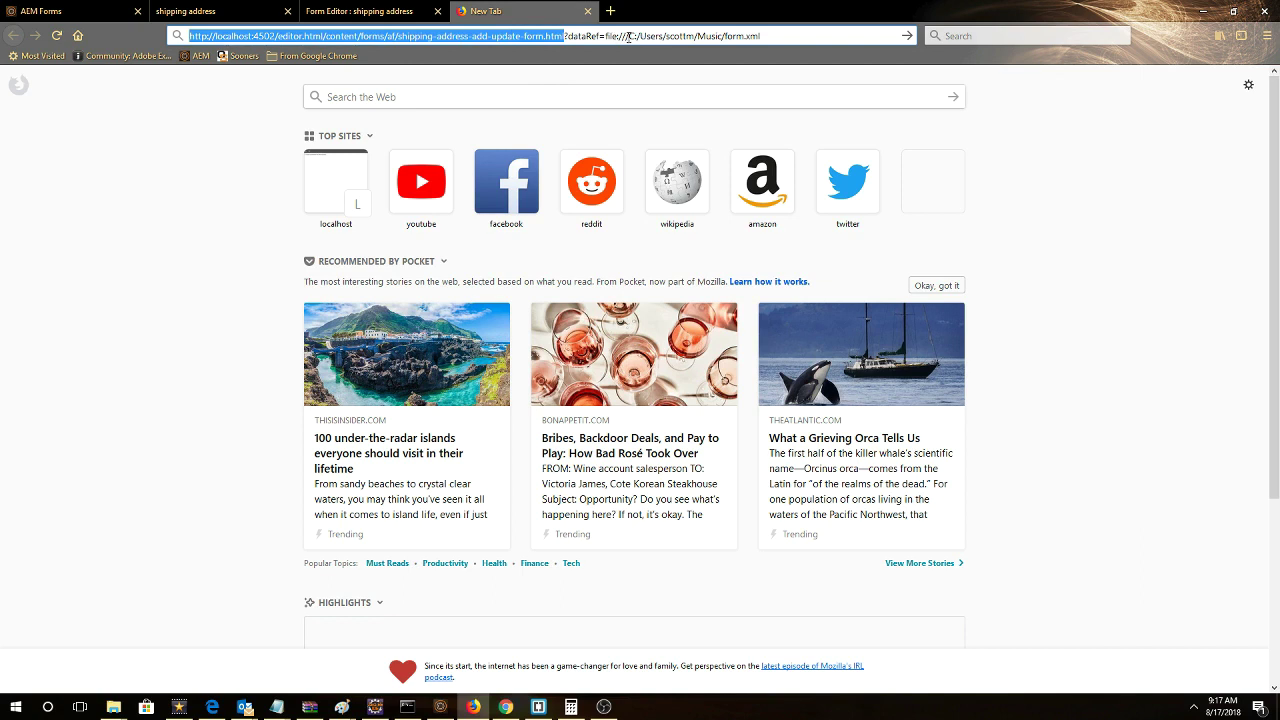
{"action": "left_click", "coordinate": [770, 35]}
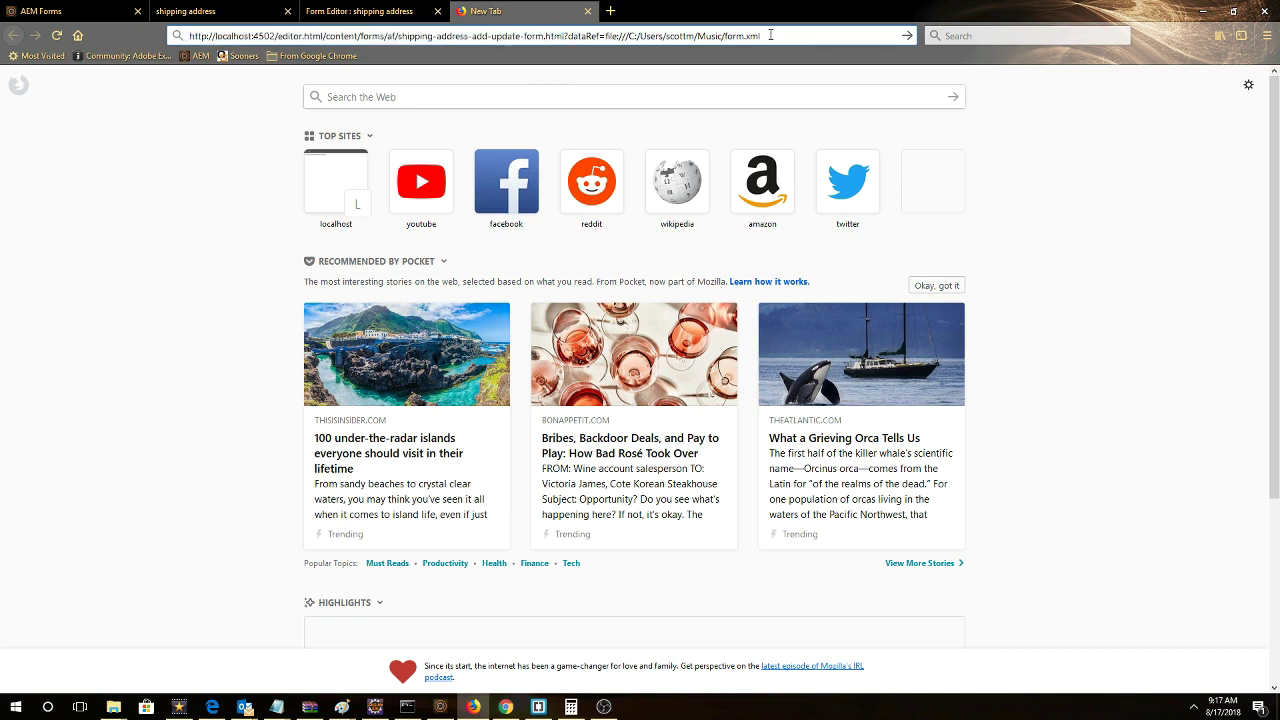